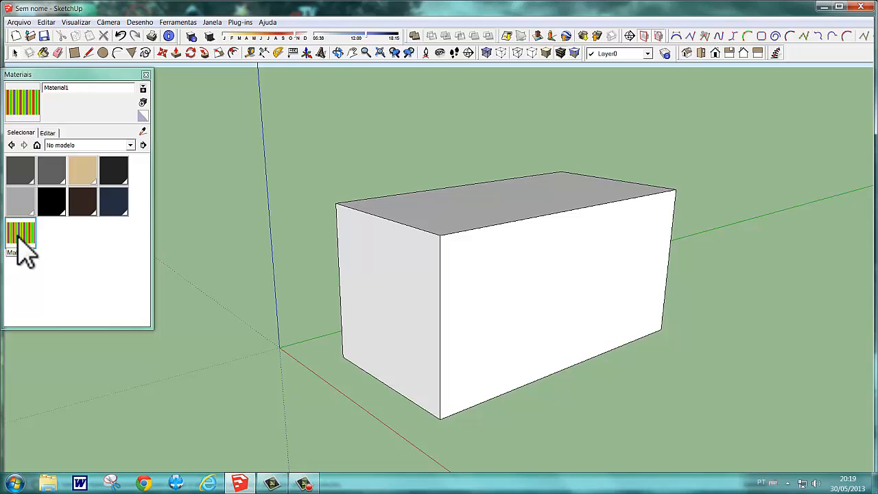
Paint the box's long front face with the striped Material1
click(20, 236)
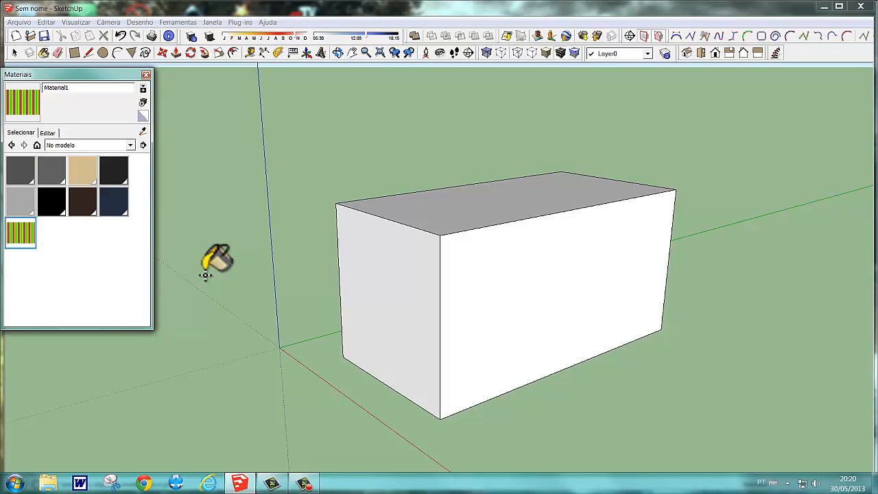
click(518, 320)
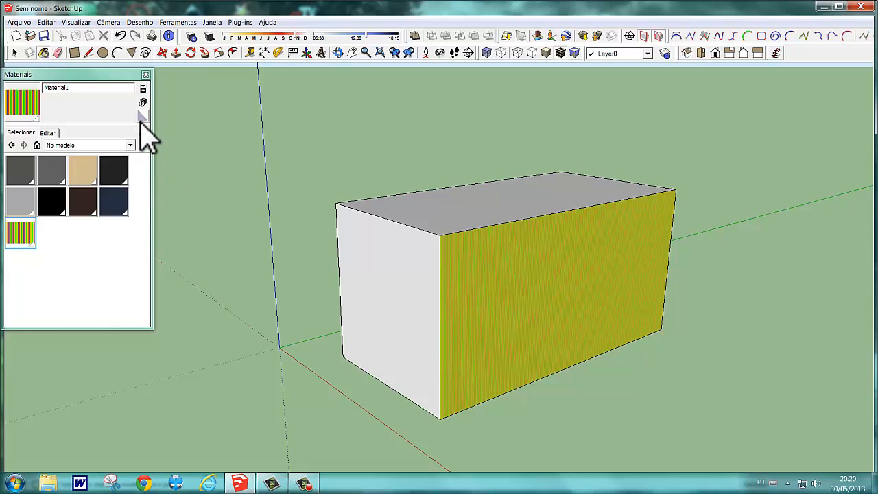
Create a new material from the striped one with a texture width of 1 m and paint the long front face with it
click(142, 90)
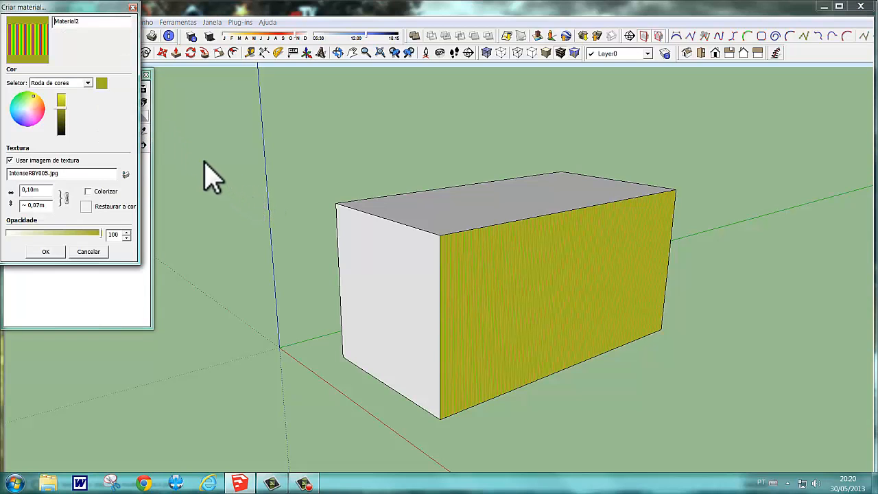
click(133, 7)
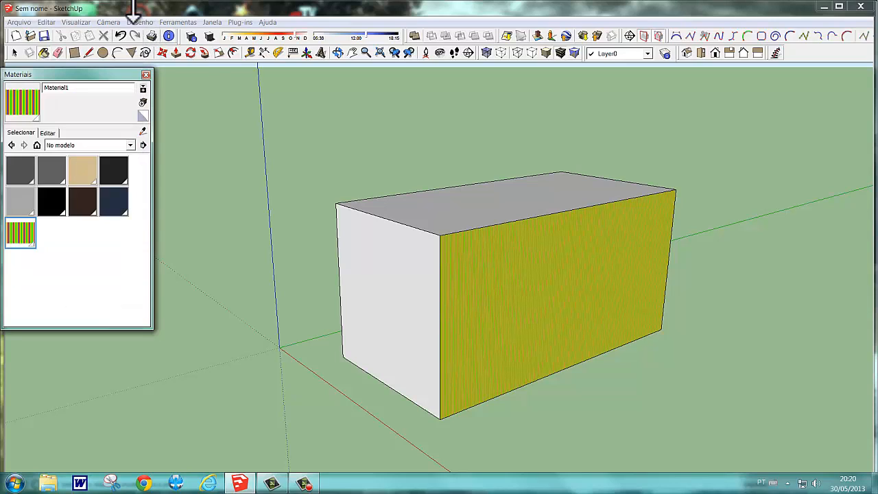
click(143, 102)
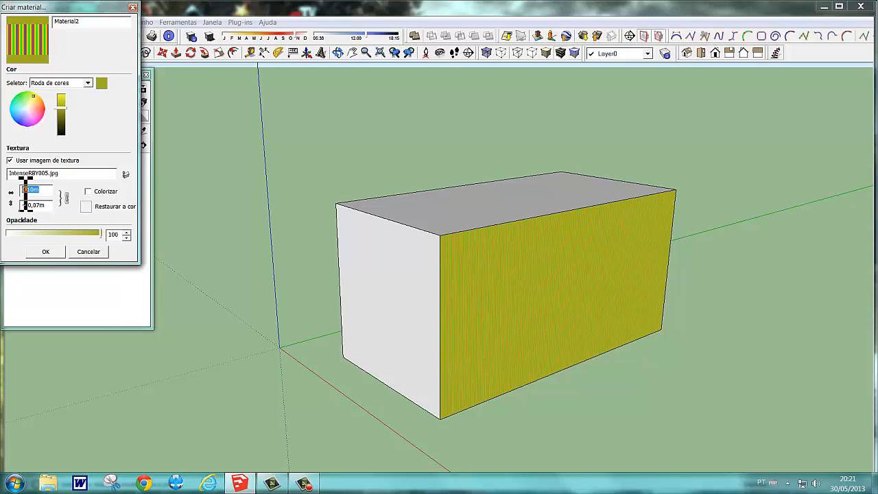
double_click(27, 189)
text(1)
click(45, 252)
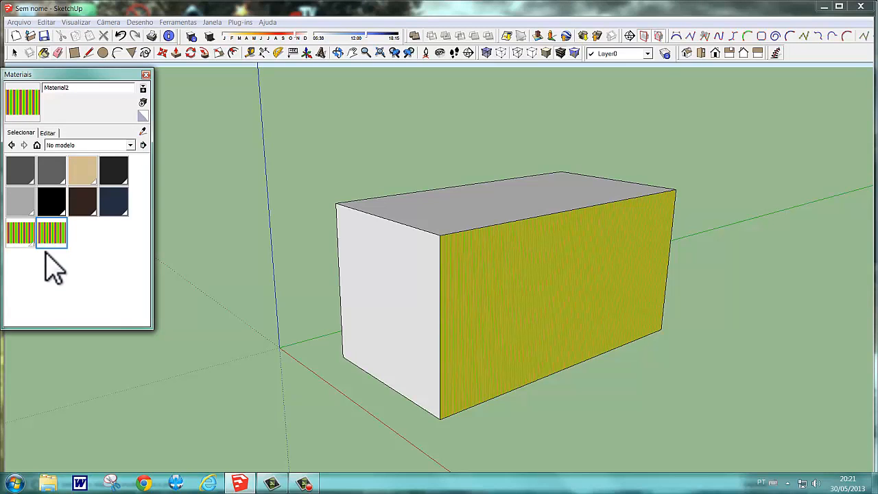
click(463, 323)
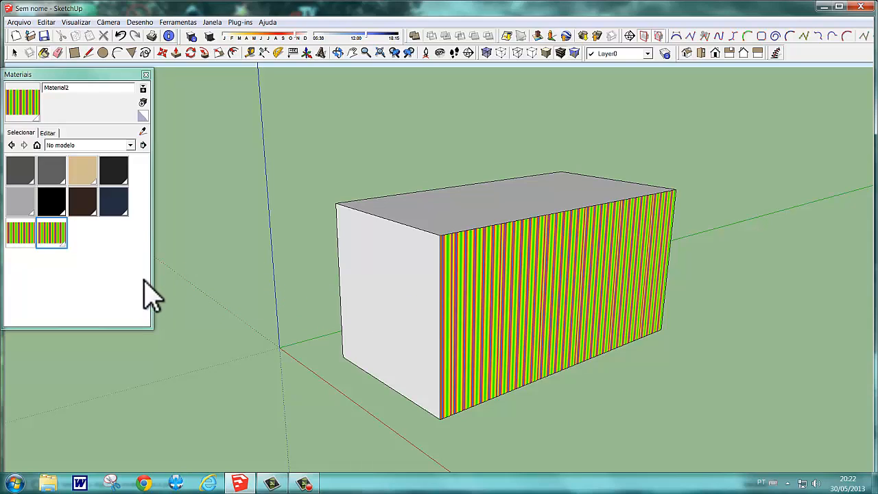
Create another striped material with unlinked texture dimensions of 2 m wide by 1 m high, and paint the front and short end faces with it
click(142, 103)
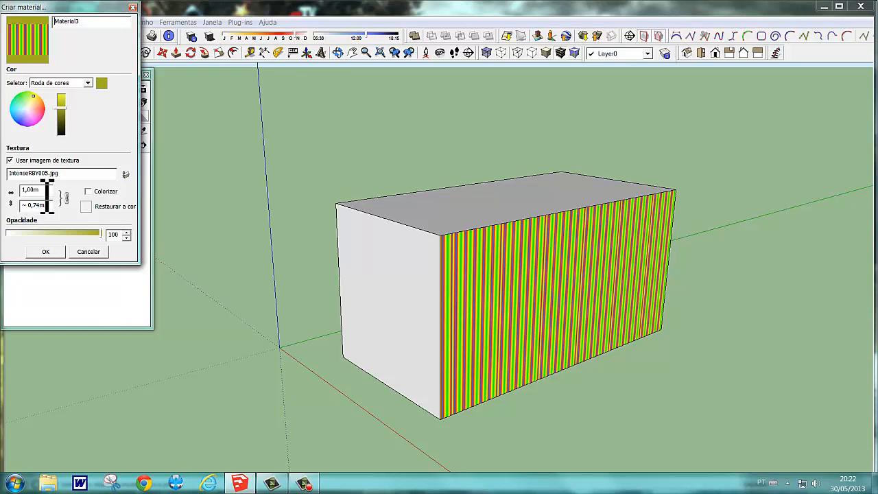
drag(45, 191, 20, 191)
click(66, 197)
drag(53, 206, 17, 211)
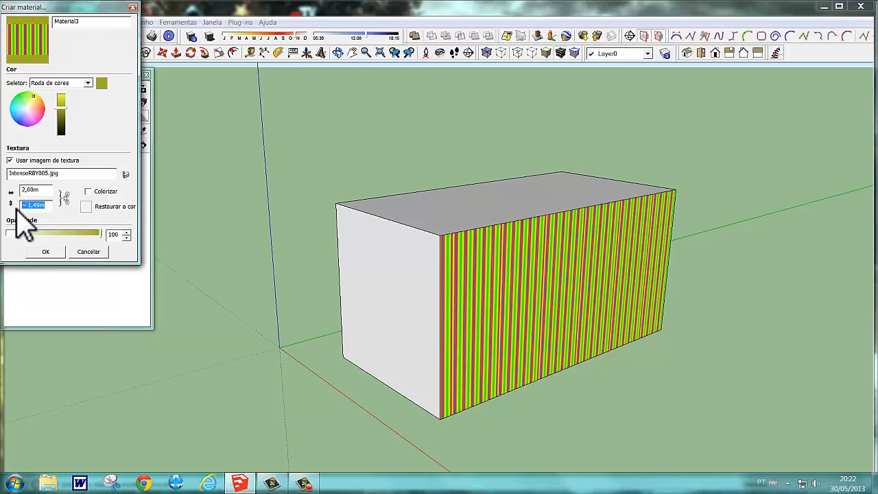
text(1)
click(40, 251)
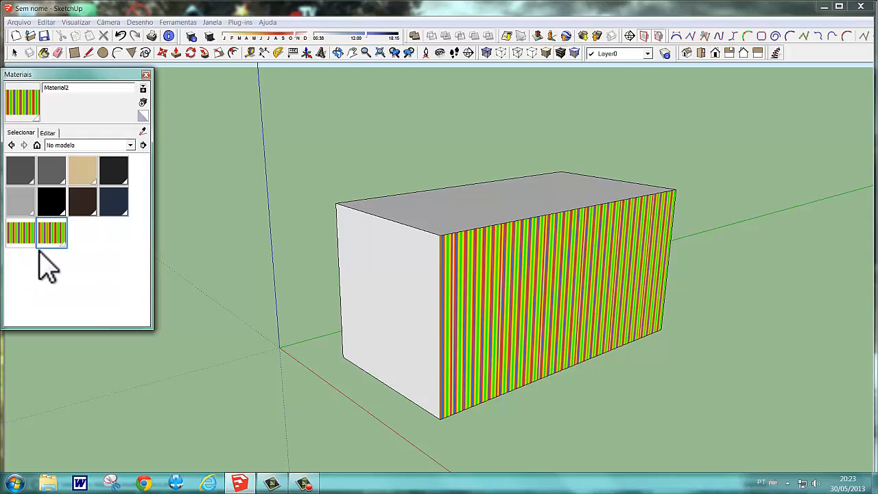
click(464, 335)
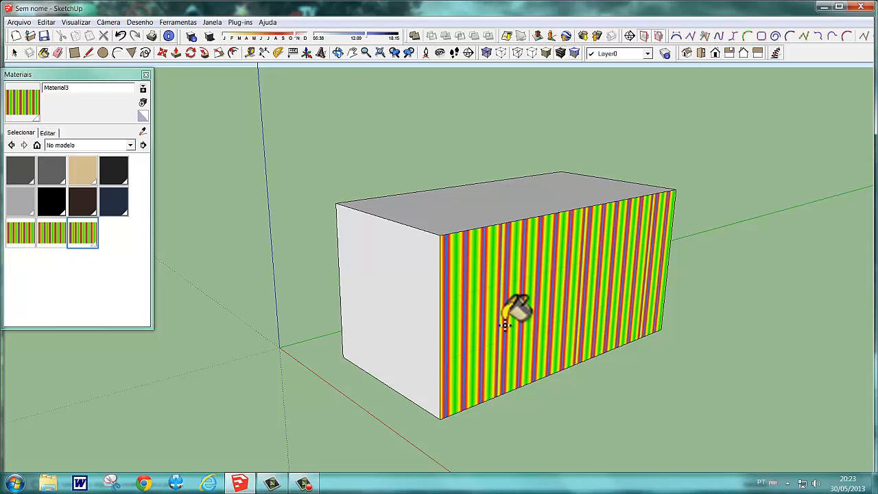
click(411, 331)
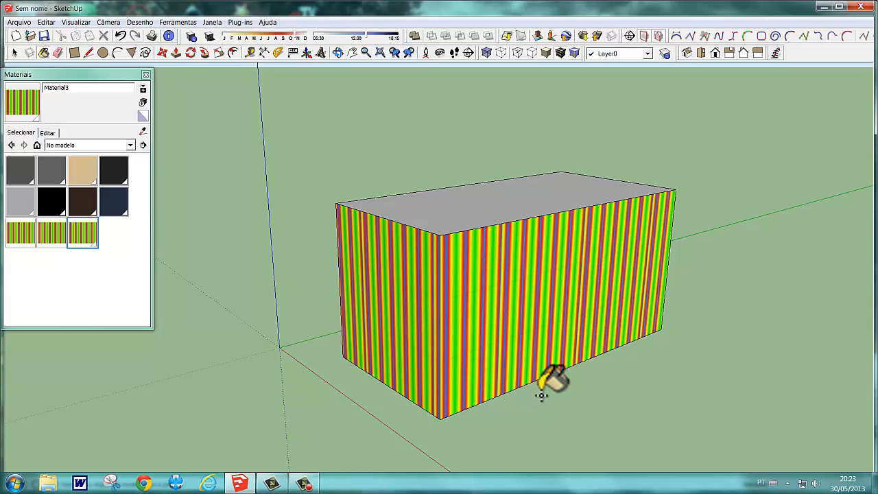
Reposition the texture on the long front face, rotating it a quarter turn so the stripes run horizontally
right_click(528, 318)
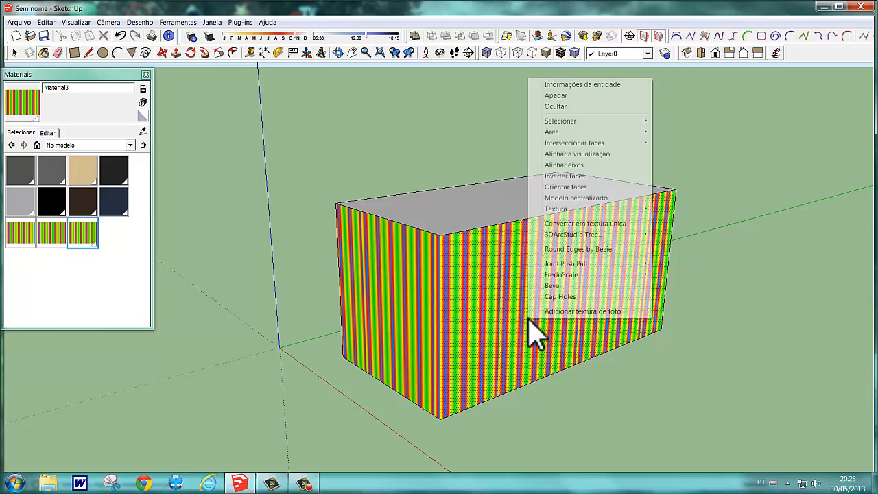
mouse_move(566, 212)
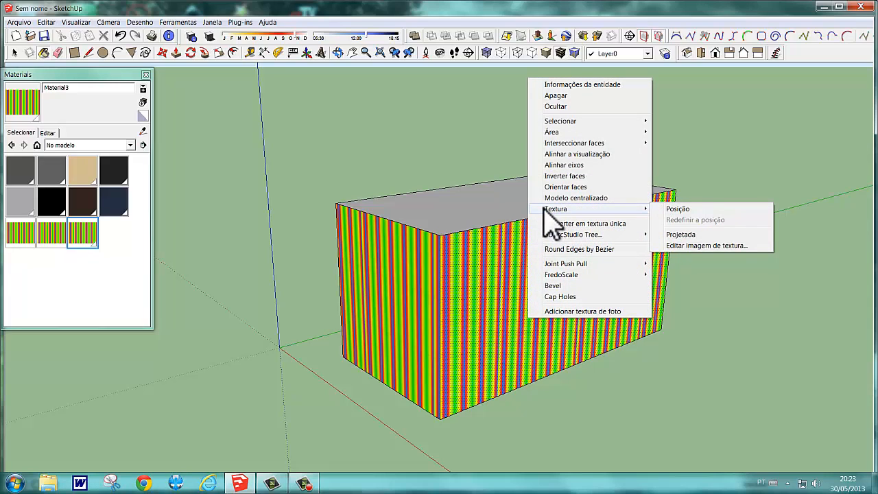
click(689, 208)
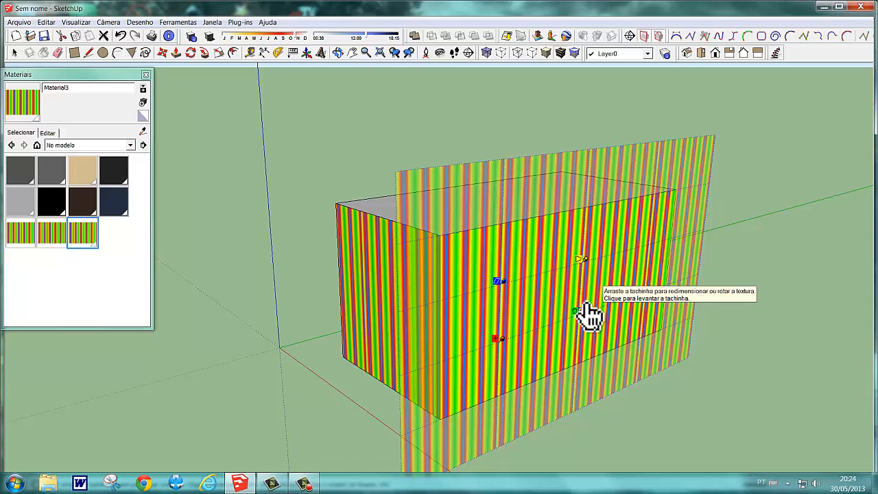
drag(580, 314, 618, 306)
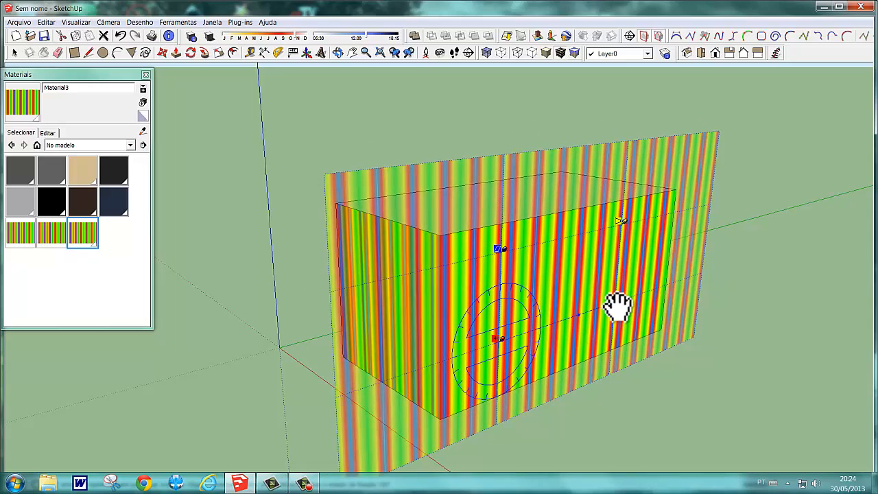
drag(617, 307, 506, 238)
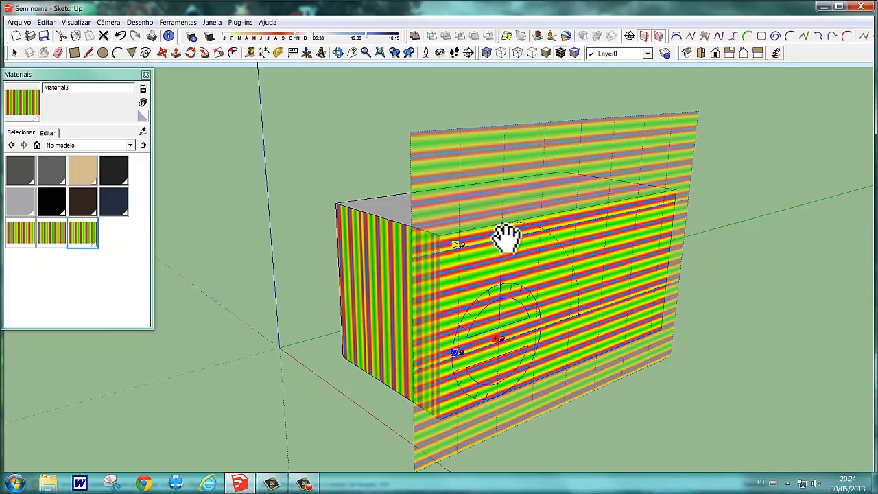
drag(507, 237, 508, 237)
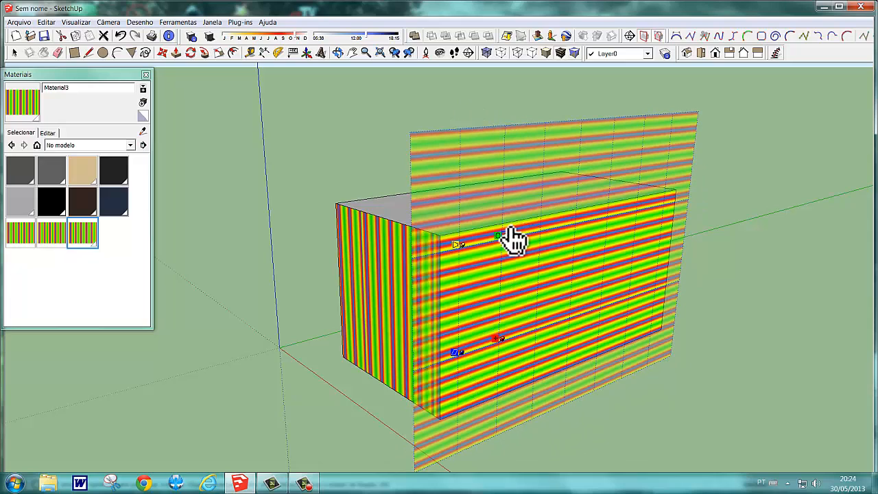
click(600, 447)
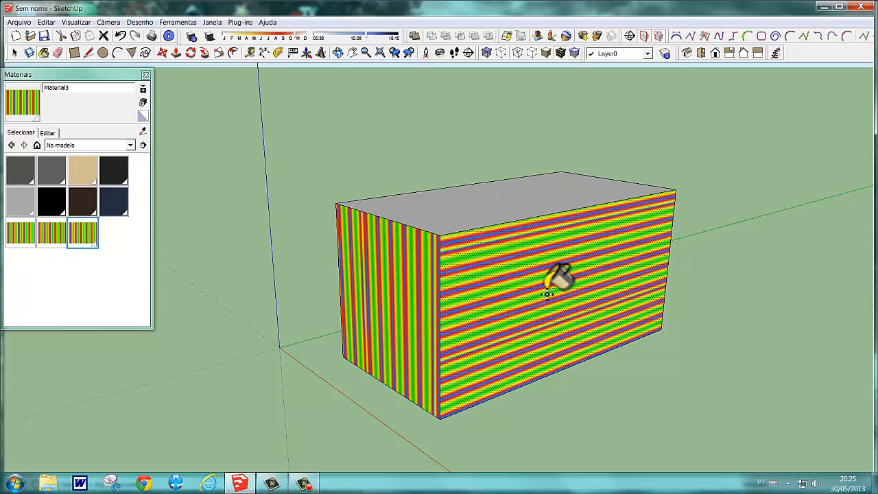
Paint the short end face and the top face with the rotated striped texture
click(404, 325)
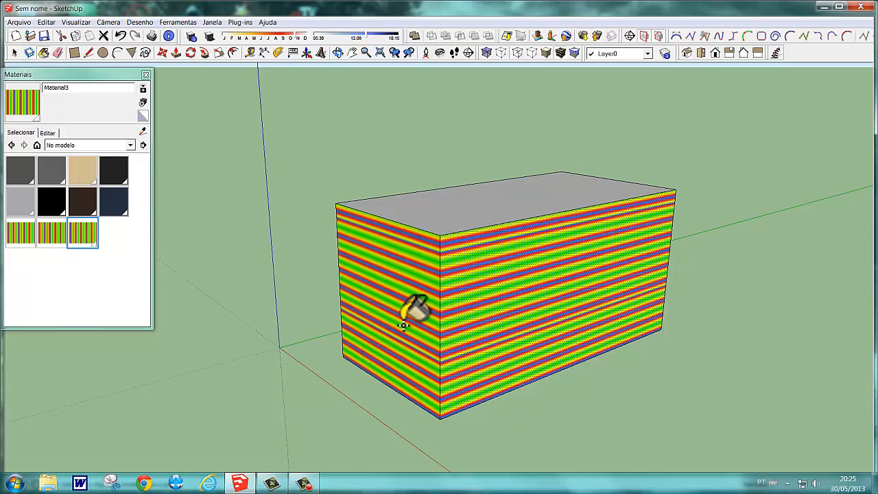
click(454, 217)
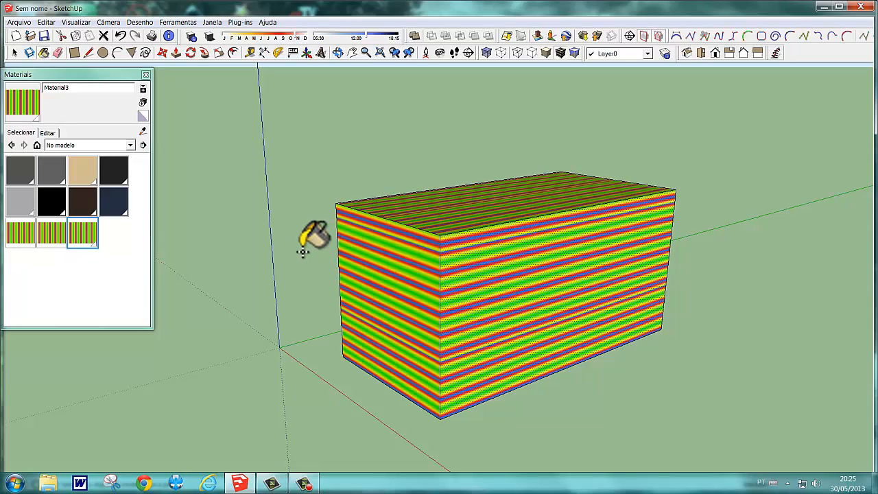
Draw a line across the middle of the top face and push the near half down to form a step
mouse_move(307, 278)
middle_down()
mouse_move(323, 337)
mouse_move(343, 347)
mouse_move(300, 251)
mouse_move(289, 245)
mouse_move(310, 302)
mouse_move(388, 391)
mouse_move(379, 392)
mouse_move(288, 280)
mouse_move(309, 308)
middle_up()
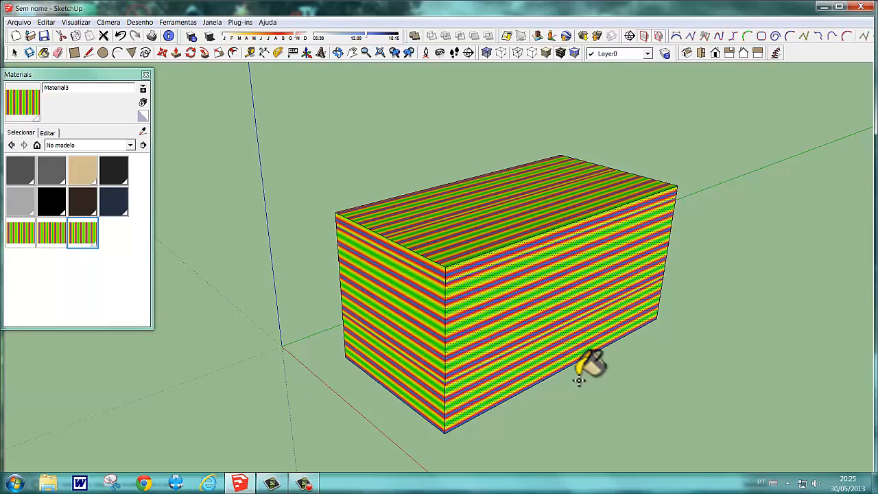
middle_drag(588, 368, 621, 439)
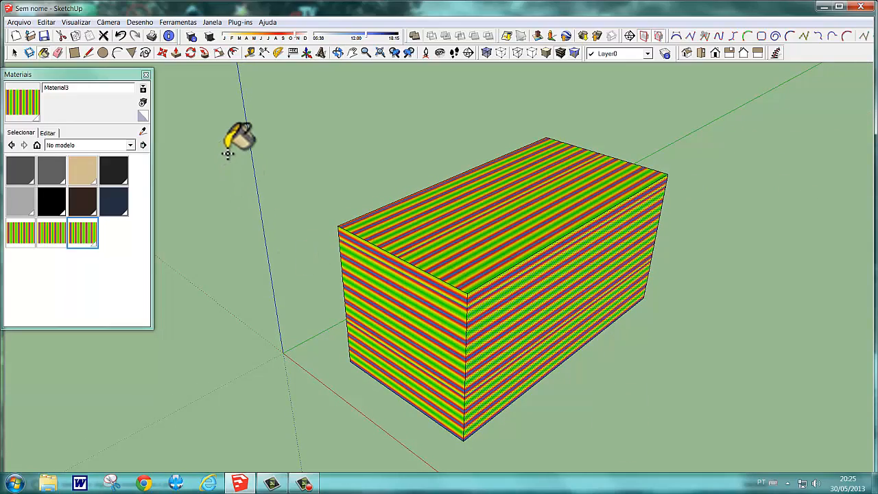
click(89, 54)
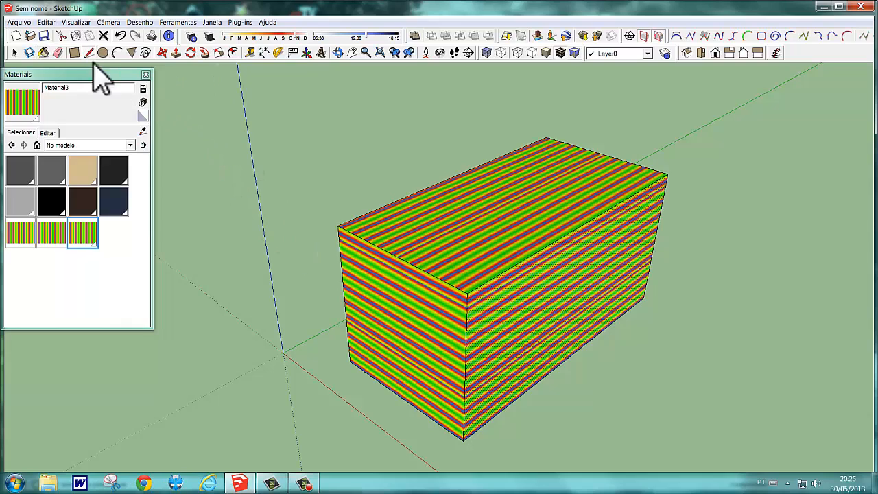
click(457, 175)
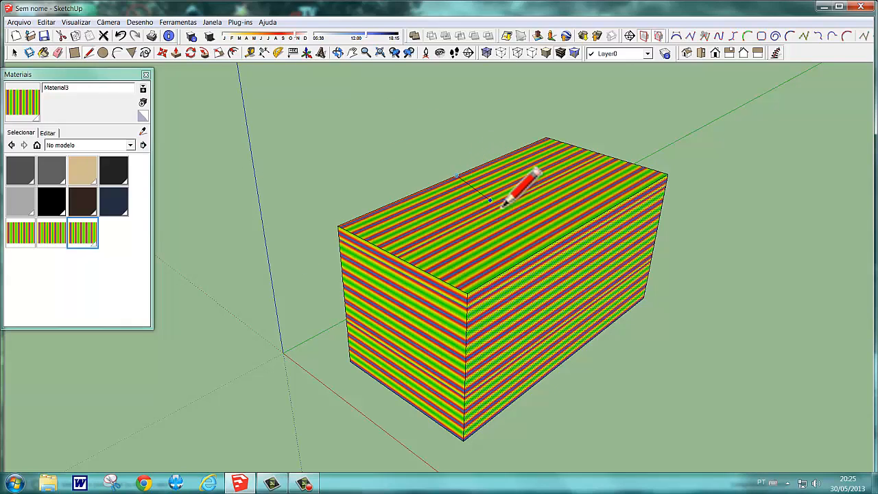
click(582, 227)
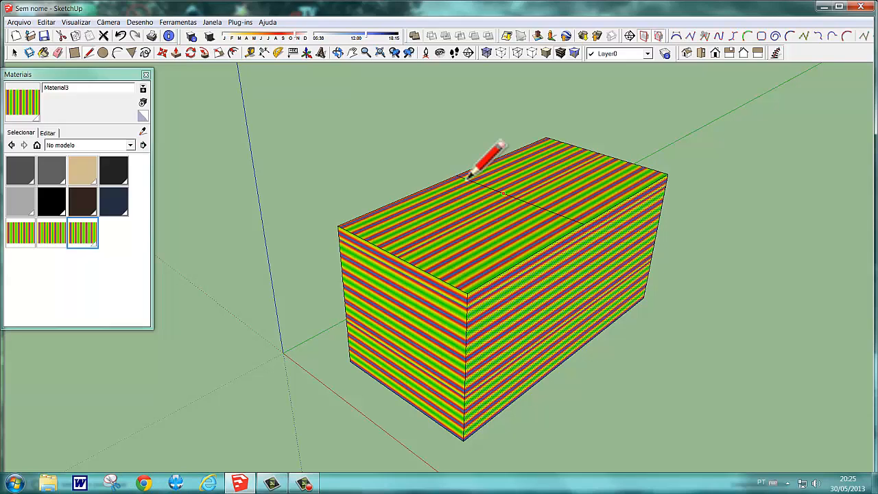
click(176, 54)
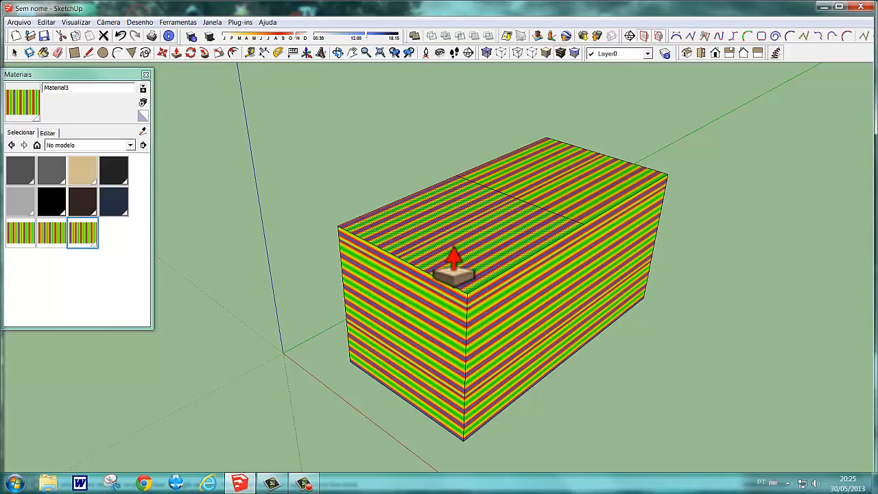
drag(453, 269, 460, 347)
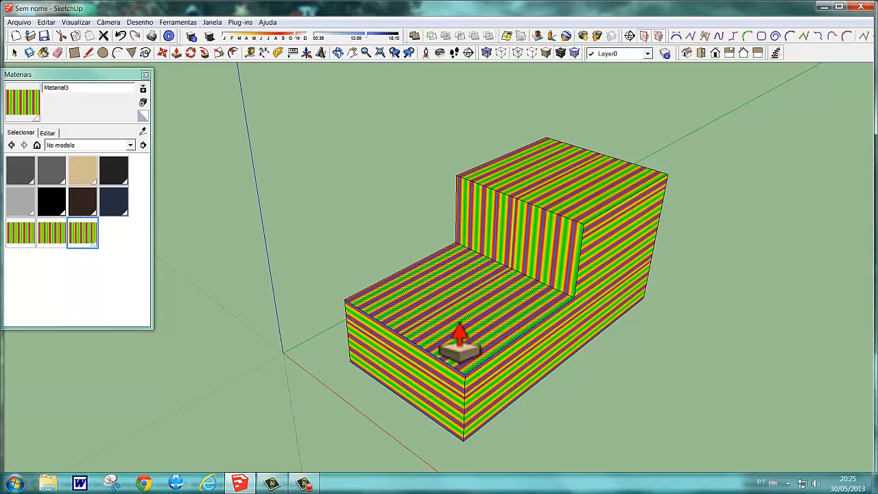
key(space)
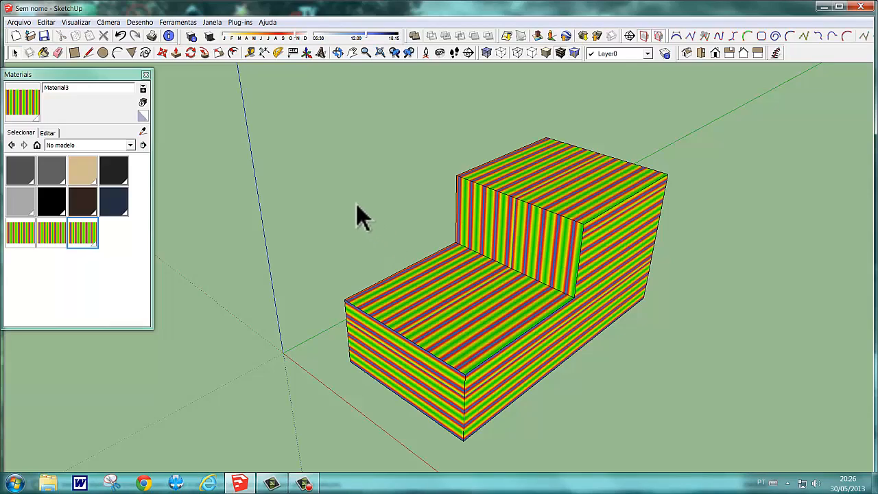
Undo the push of the top's near half and the line dividing the top face
key(ctrl+z)
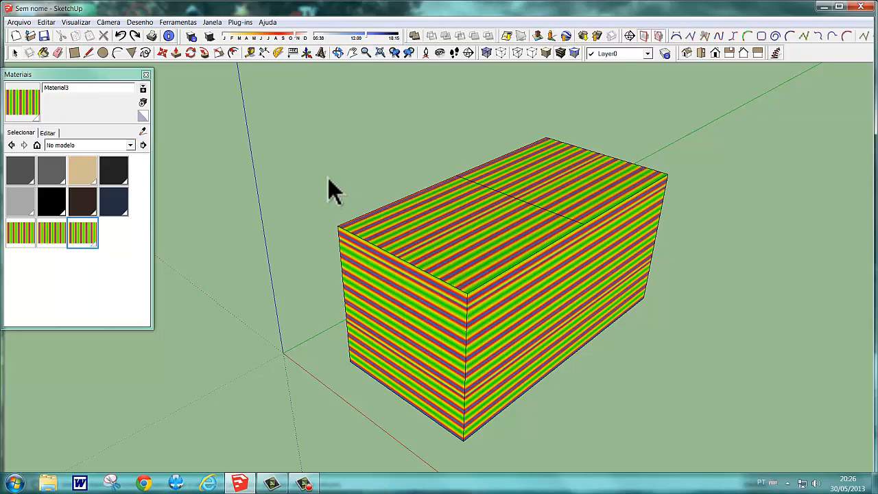
key(ctrl+z)
Reposition the texture on the long front face, rotating it so the stripes run diagonally down to the right
middle_drag(297, 311, 195, 268)
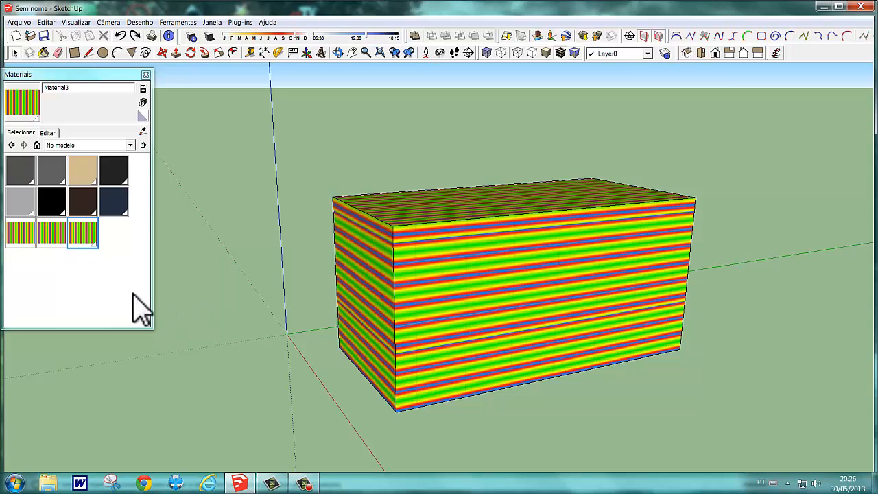
click(82, 235)
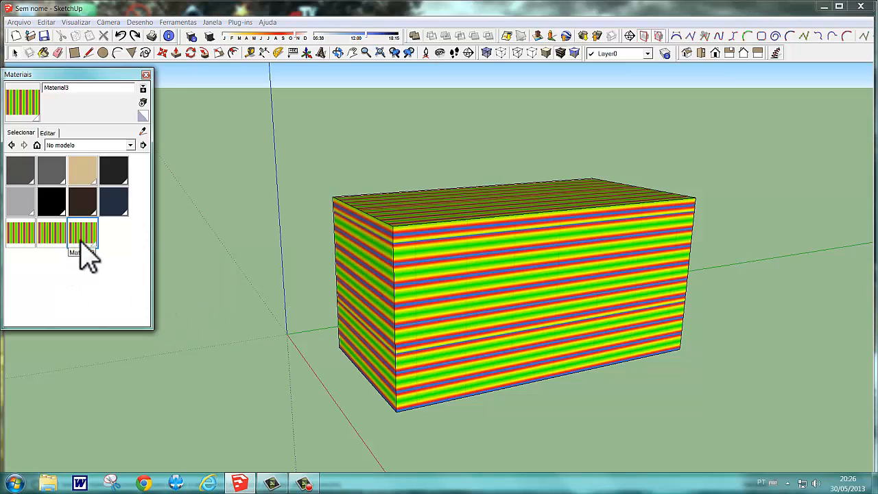
right_click(532, 306)
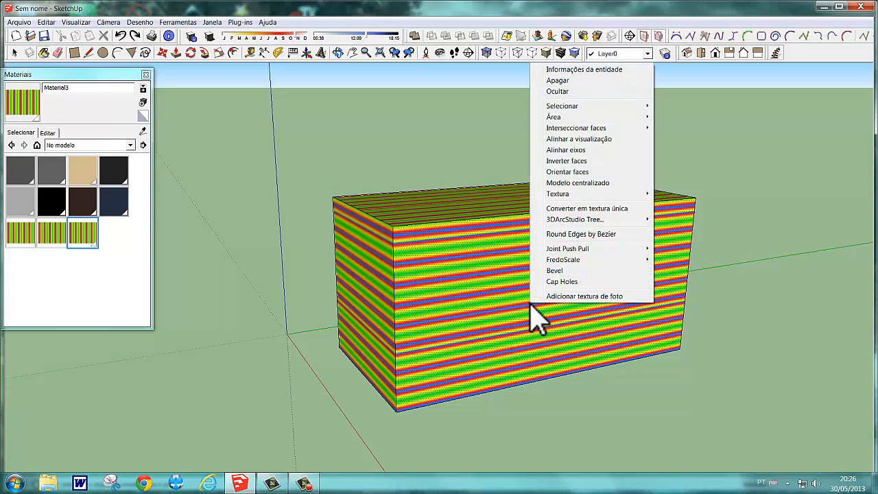
mouse_move(588, 195)
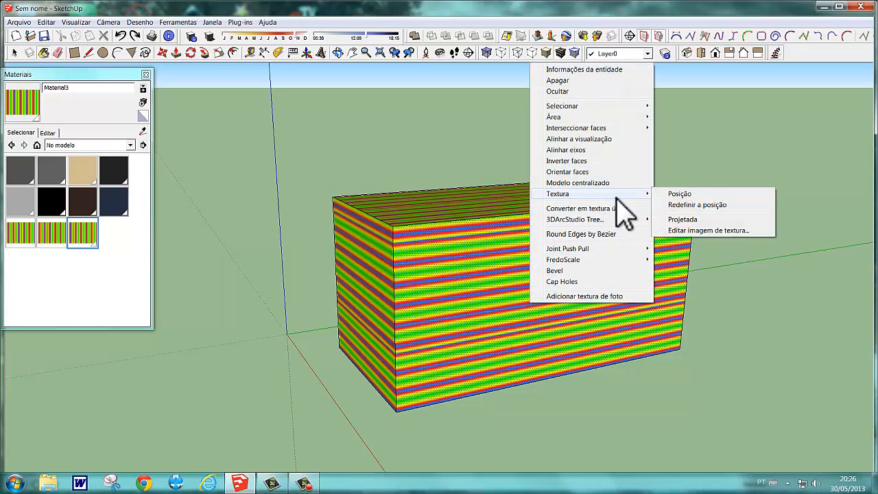
click(679, 194)
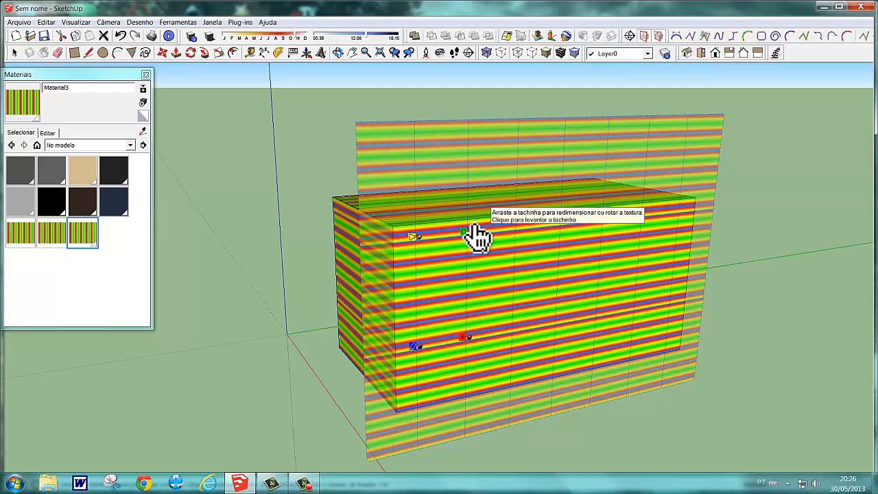
drag(475, 234, 527, 270)
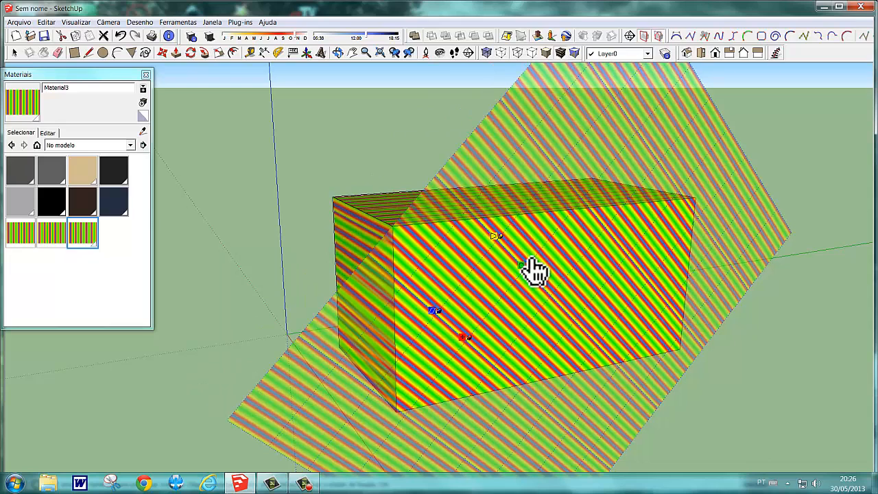
click(778, 404)
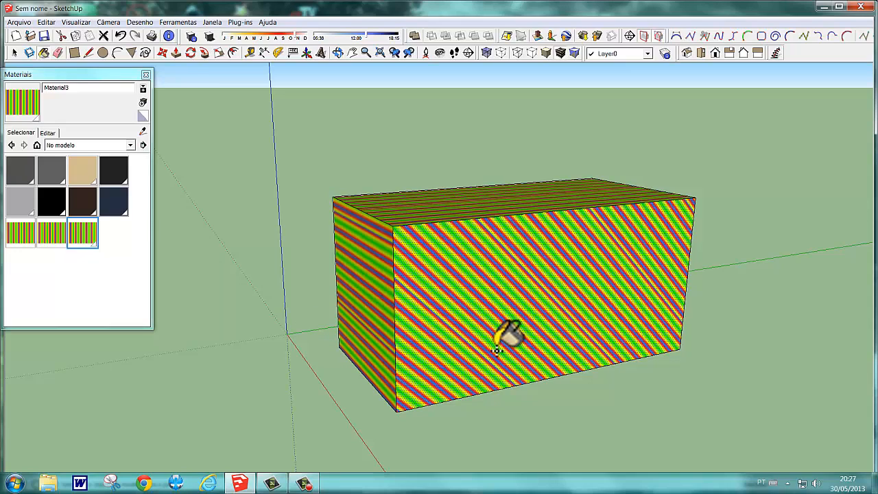
Sample the diagonal striped texture from the front face and paint the short end face and the top face with it
key(alt)
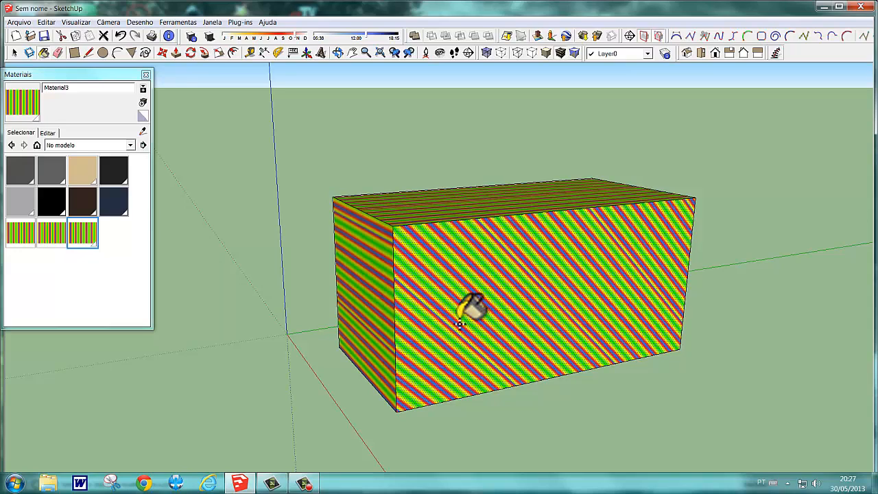
click(368, 306)
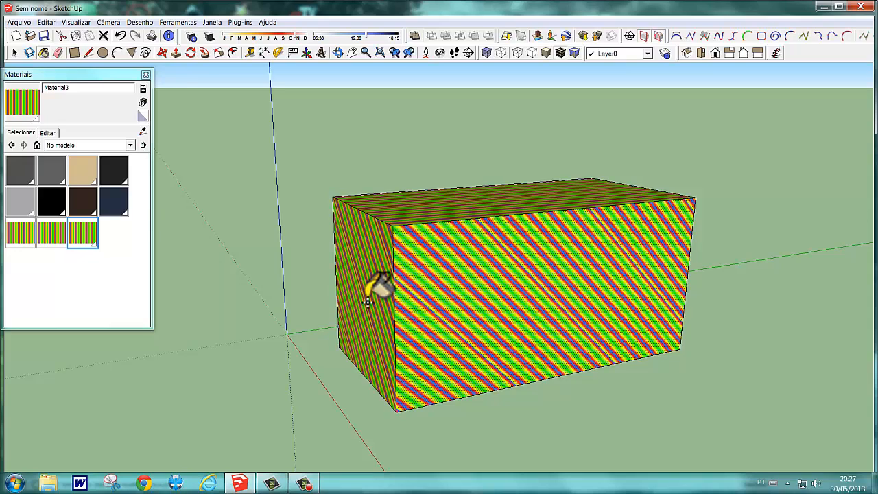
click(421, 210)
Draw a line across the middle of the top face, joining the midpoints of its two long edges
mouse_move(297, 249)
middle_down()
mouse_move(275, 290)
mouse_move(325, 402)
mouse_move(359, 414)
mouse_move(382, 386)
mouse_move(396, 334)
mouse_move(457, 308)
mouse_move(467, 279)
mouse_move(237, 251)
mouse_move(286, 304)
mouse_move(623, 356)
mouse_move(449, 364)
mouse_move(300, 337)
mouse_move(257, 318)
mouse_move(197, 324)
mouse_move(196, 333)
mouse_move(386, 366)
mouse_move(313, 323)
mouse_move(304, 349)
mouse_move(304, 333)
middle_up()
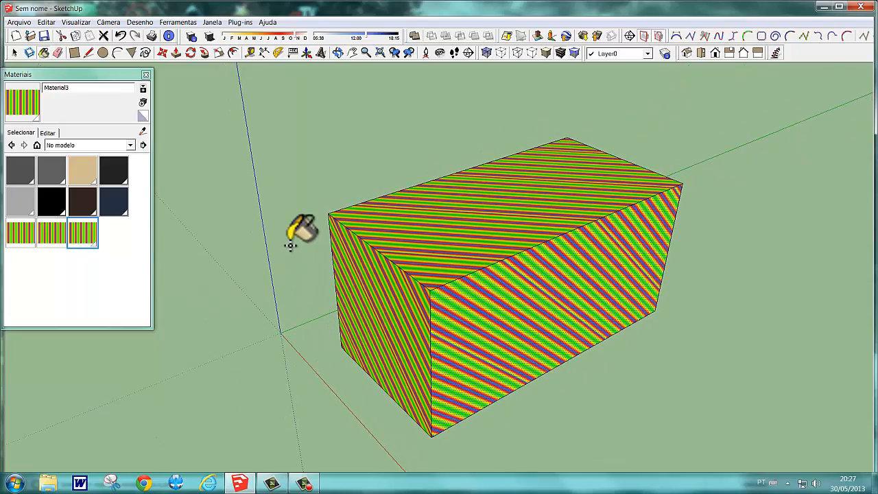
click(88, 53)
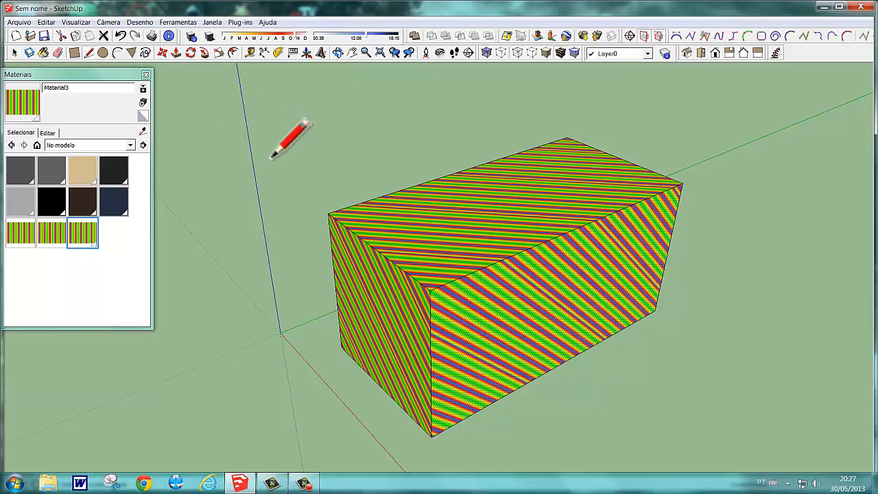
click(462, 170)
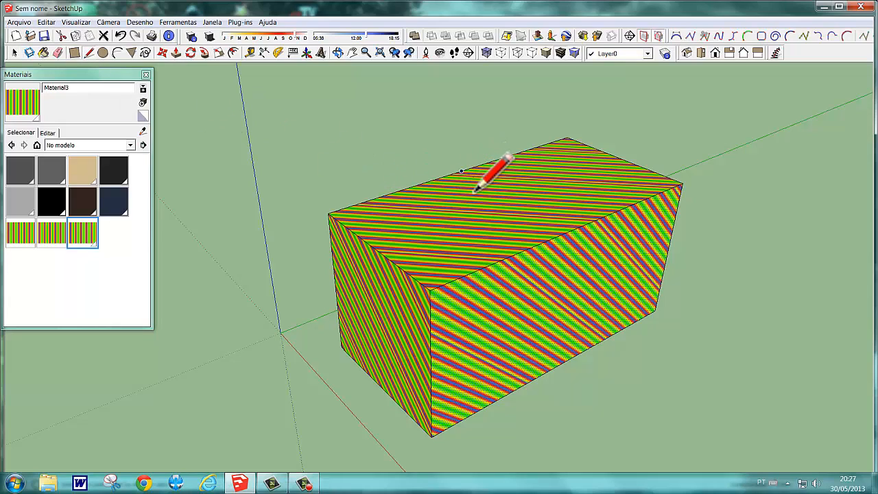
click(572, 229)
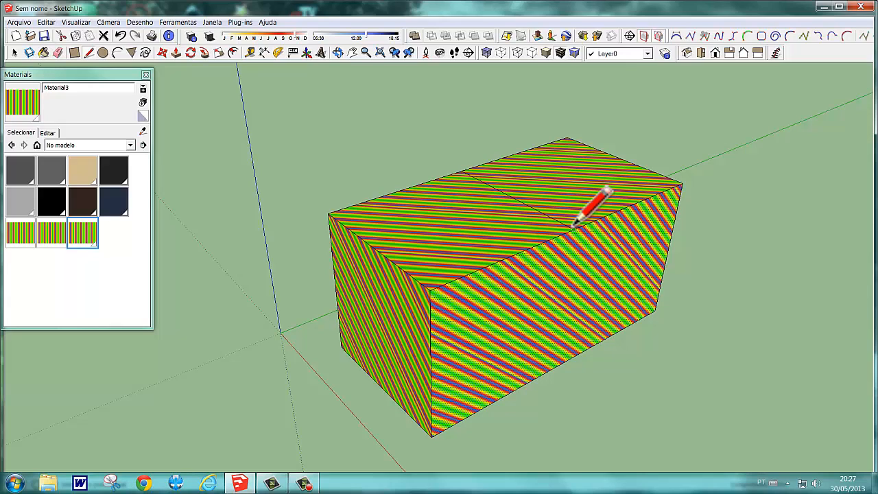
key(space)
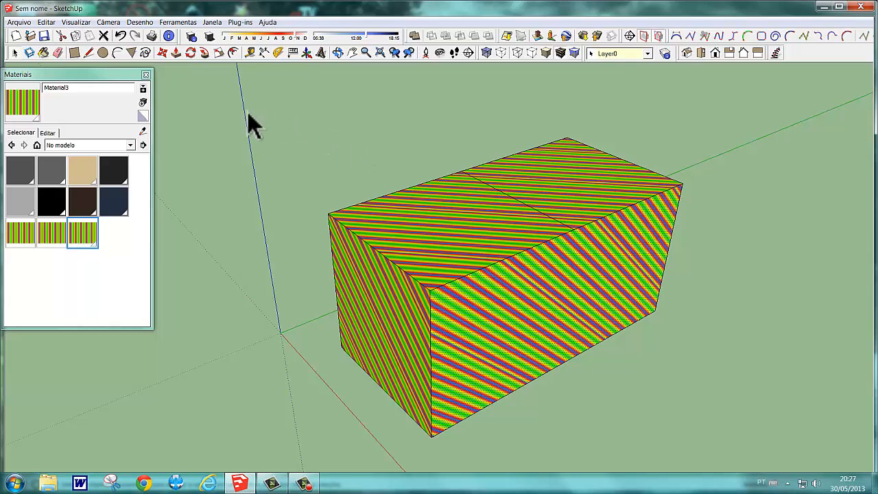
Try pushing the near half of the top face down to form a step, and undo the push
click(177, 53)
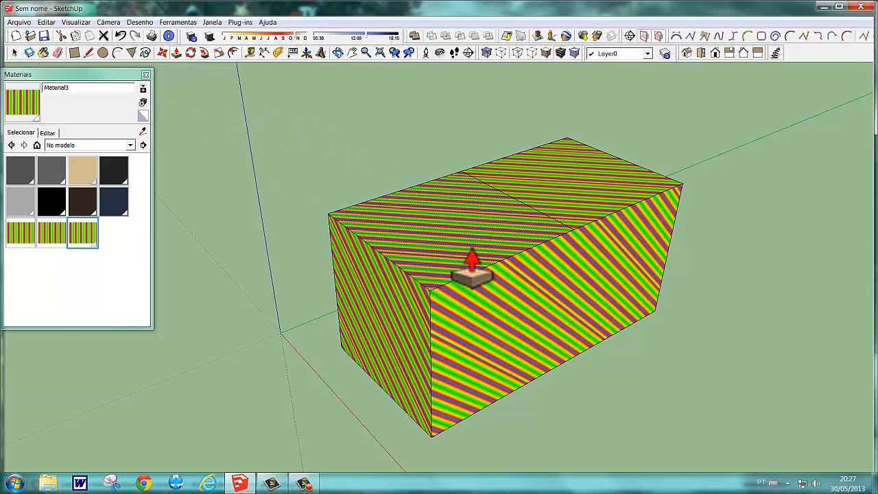
drag(473, 269, 491, 337)
key(space)
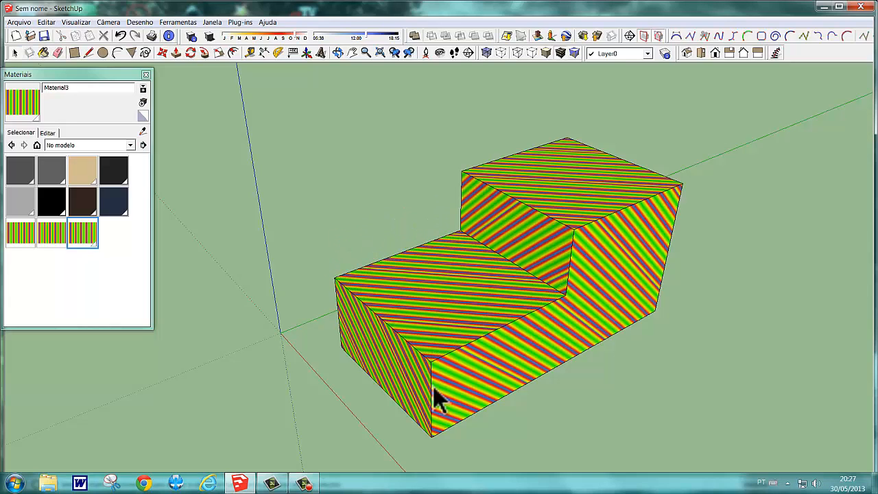
middle_drag(552, 444, 593, 391)
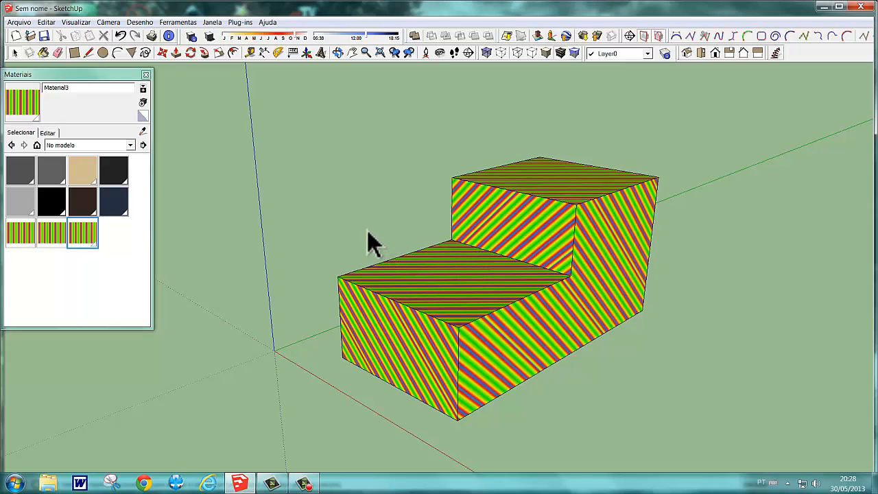
key(ctrl+z)
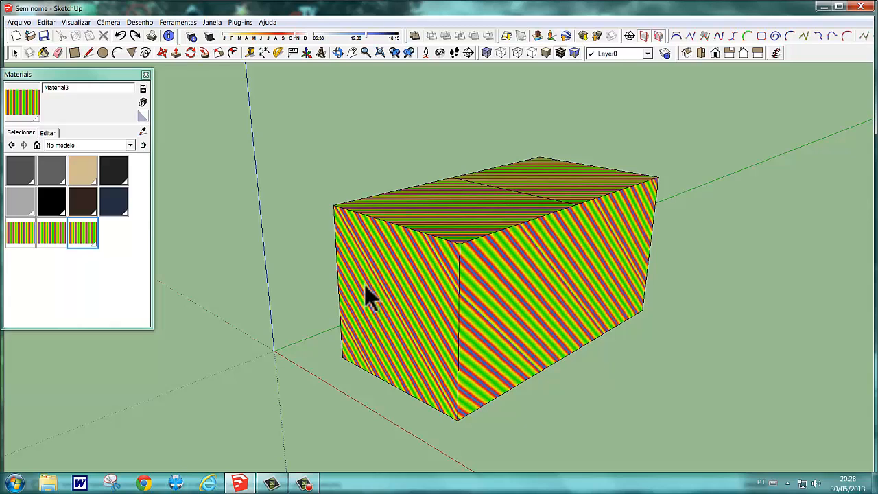
Create a new striped material from IntenseRBY005.jpg with 50 opacity and paint the long front face with it
middle_drag(563, 407, 389, 376)
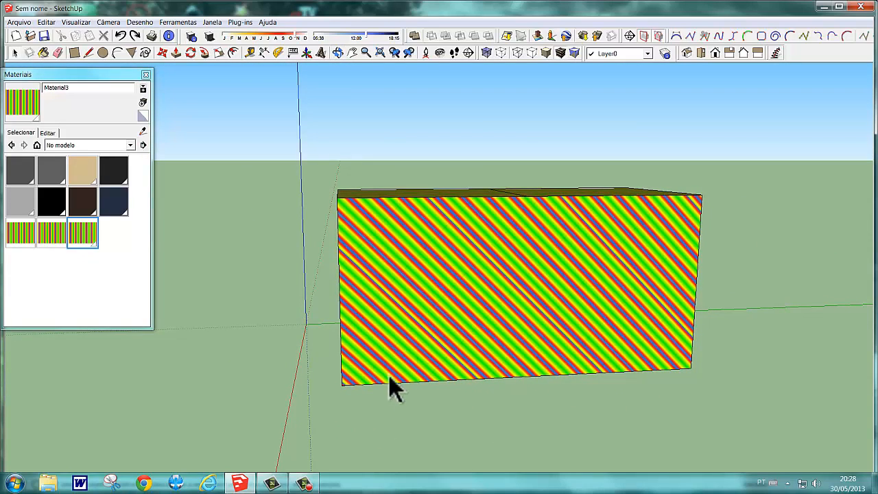
mouse_move(418, 422)
middle_down()
mouse_move(401, 414)
mouse_move(411, 417)
mouse_move(410, 407)
mouse_move(407, 427)
middle_up()
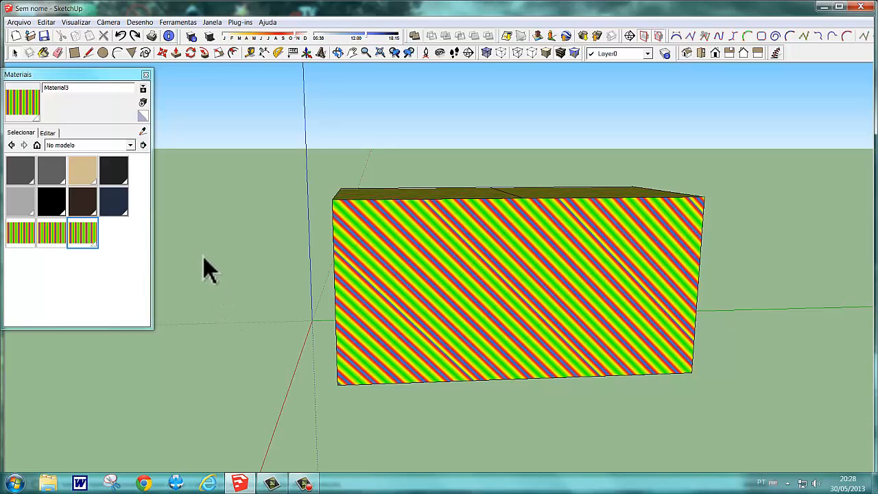
click(143, 102)
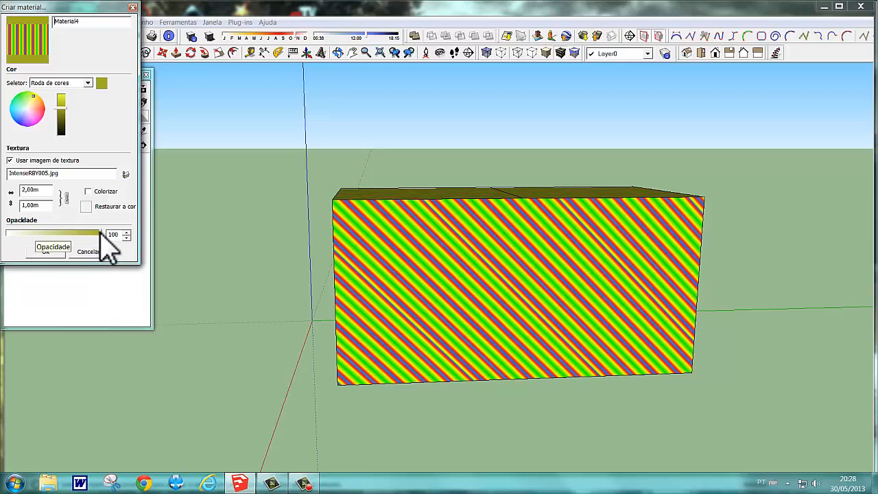
drag(100, 233, 55, 233)
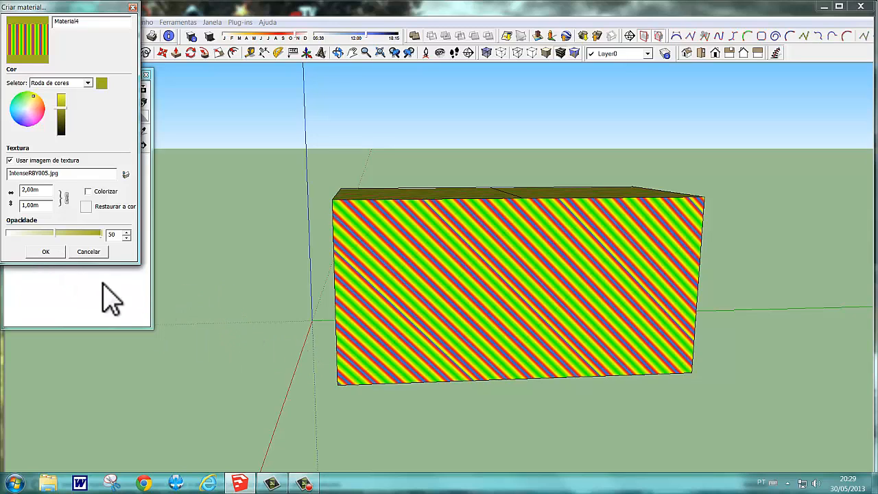
click(45, 251)
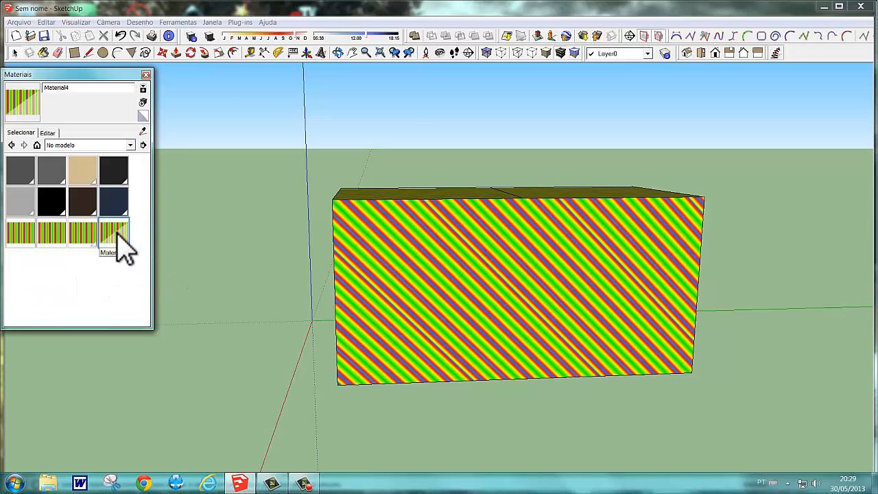
click(408, 328)
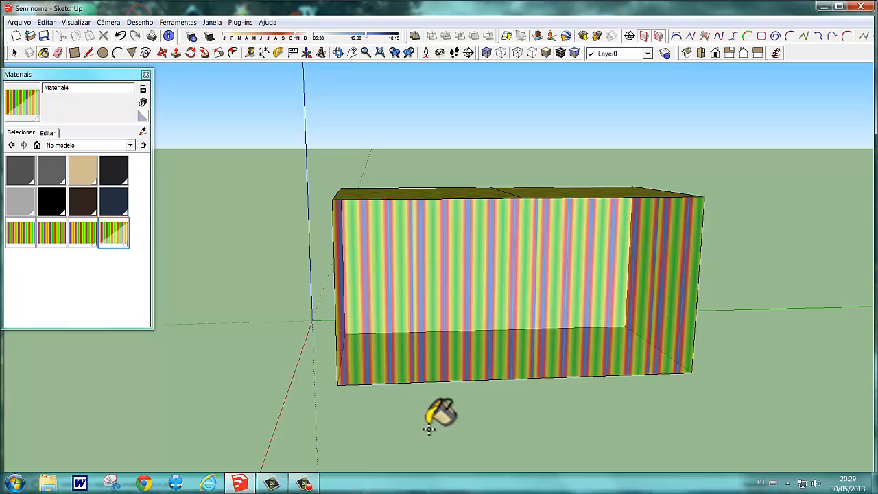
Create another striped material with opacity lower than 50 and repaint the long front face with it
middle_drag(429, 429, 414, 401)
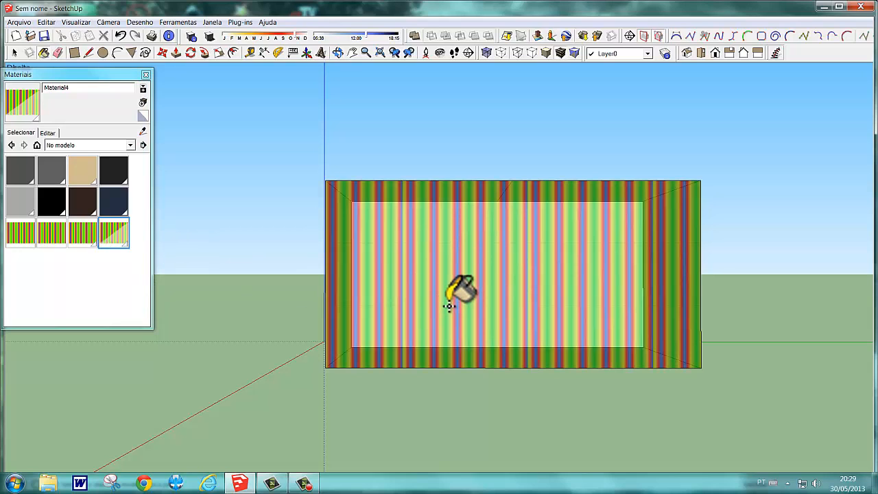
mouse_move(445, 305)
middle_down()
mouse_move(457, 364)
mouse_move(470, 328)
mouse_move(431, 317)
middle_up()
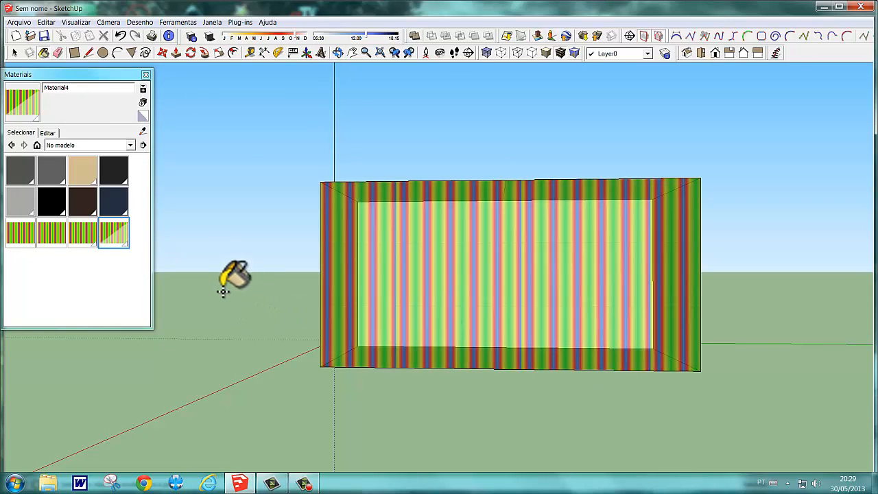
mouse_move(444, 421)
middle_down()
mouse_move(515, 431)
mouse_move(439, 421)
mouse_move(444, 410)
mouse_move(484, 422)
mouse_move(431, 414)
mouse_move(439, 442)
mouse_move(472, 427)
mouse_move(457, 412)
mouse_move(389, 405)
mouse_move(448, 414)
mouse_move(450, 422)
mouse_move(446, 409)
middle_up()
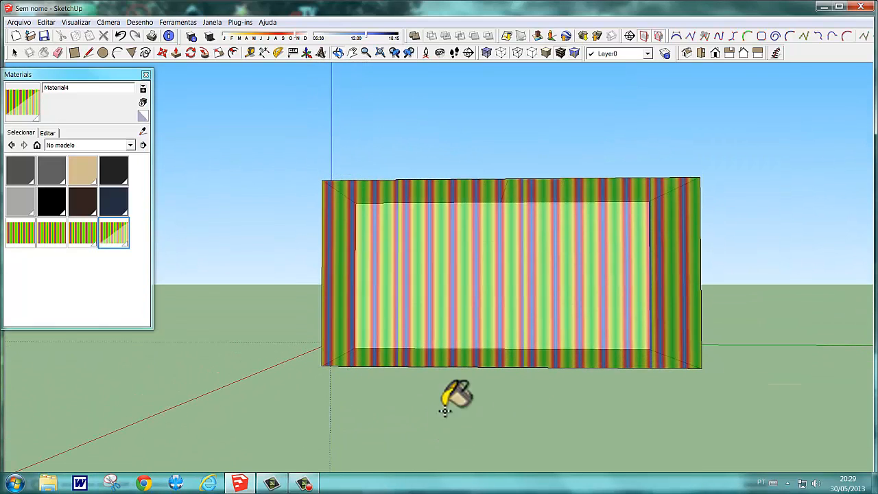
click(143, 103)
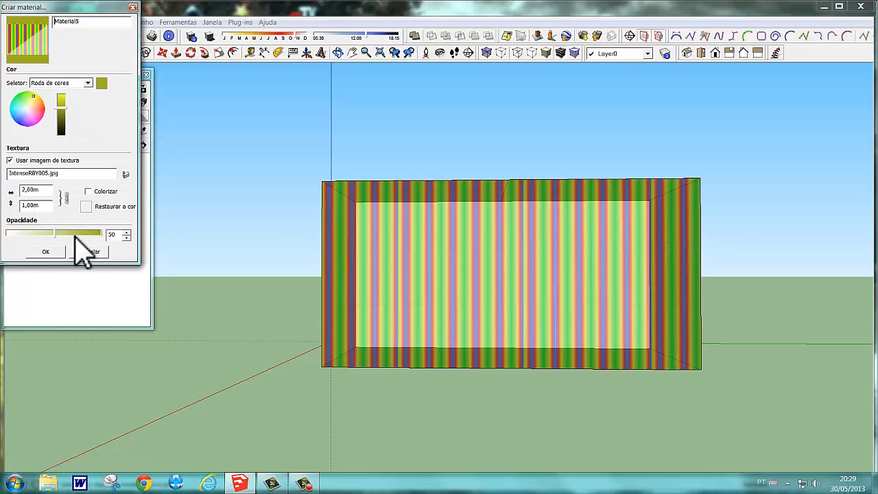
drag(57, 235, 36, 233)
click(46, 252)
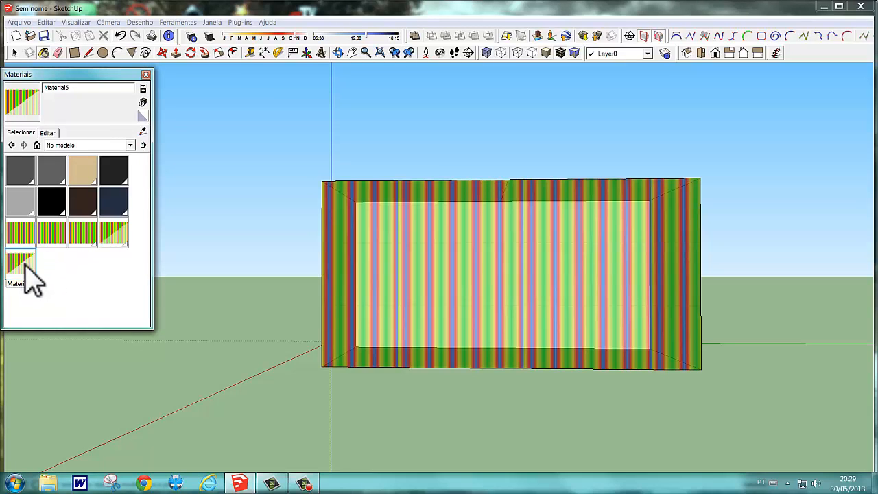
click(384, 309)
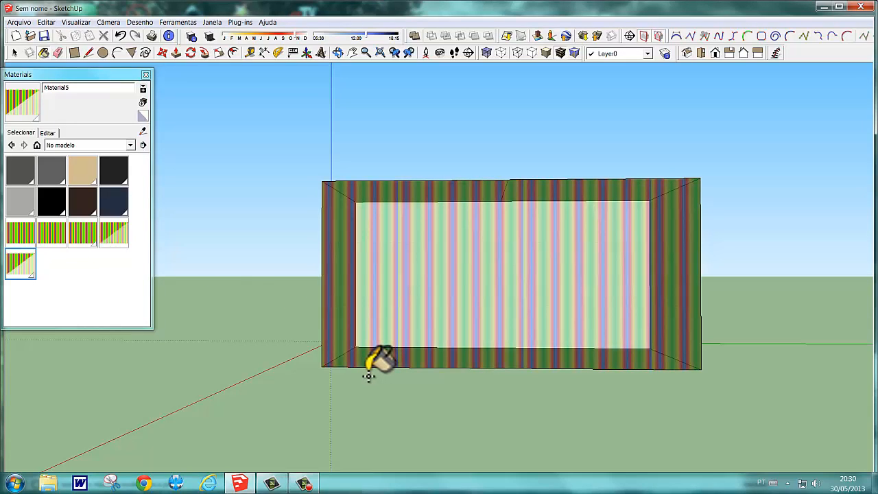
mouse_move(359, 396)
middle_down()
mouse_move(439, 412)
mouse_move(329, 414)
mouse_move(369, 414)
mouse_move(350, 412)
mouse_move(343, 386)
mouse_move(356, 401)
mouse_move(347, 402)
mouse_move(354, 419)
mouse_move(392, 414)
mouse_move(355, 403)
mouse_move(343, 369)
mouse_move(355, 400)
mouse_move(388, 400)
mouse_move(323, 396)
mouse_move(327, 422)
mouse_move(355, 403)
mouse_move(384, 409)
mouse_move(377, 407)
middle_up()
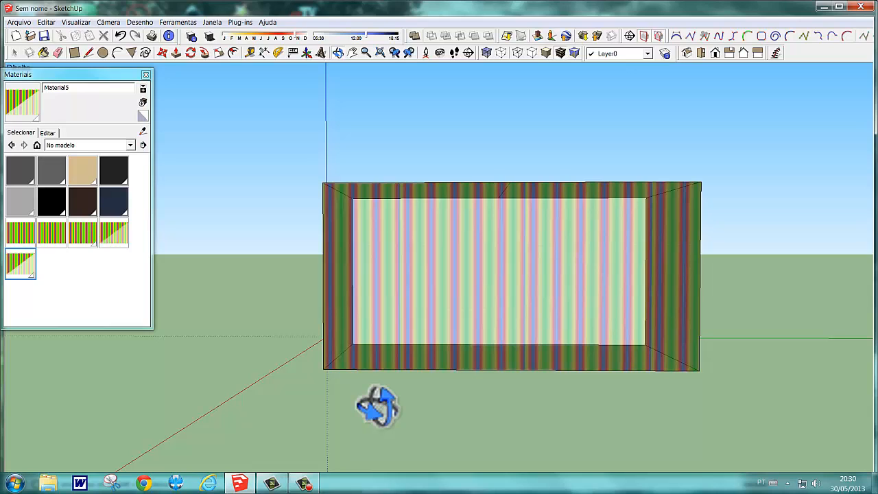
middle_drag(377, 406, 365, 397)
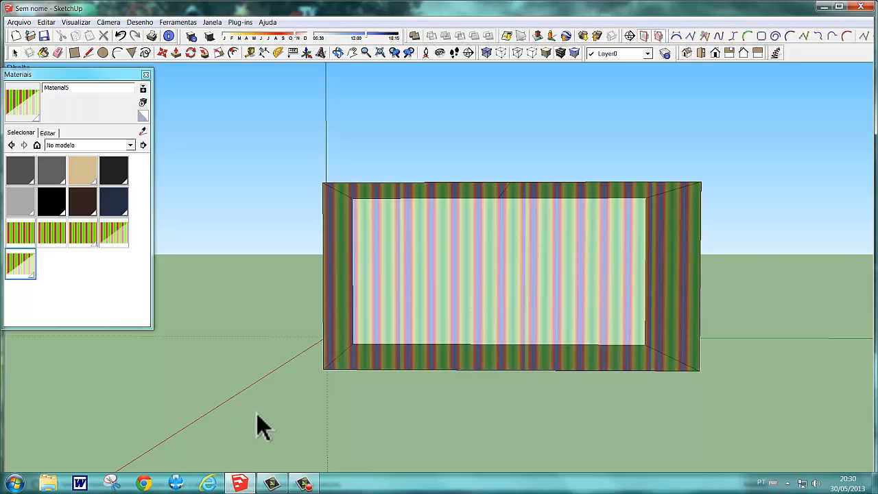
middle_drag(258, 415, 227, 413)
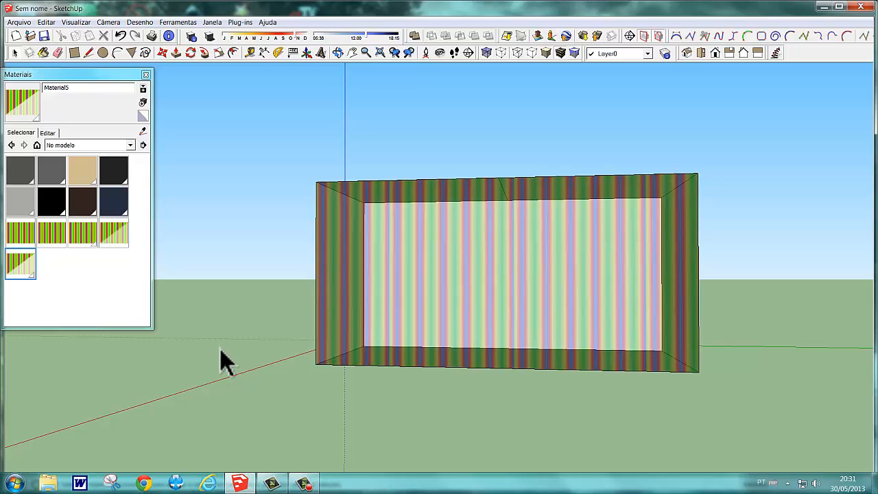
mouse_move(220, 349)
middle_down()
mouse_move(237, 378)
mouse_move(208, 373)
mouse_move(205, 355)
mouse_move(222, 343)
mouse_move(241, 357)
mouse_move(229, 358)
middle_up()
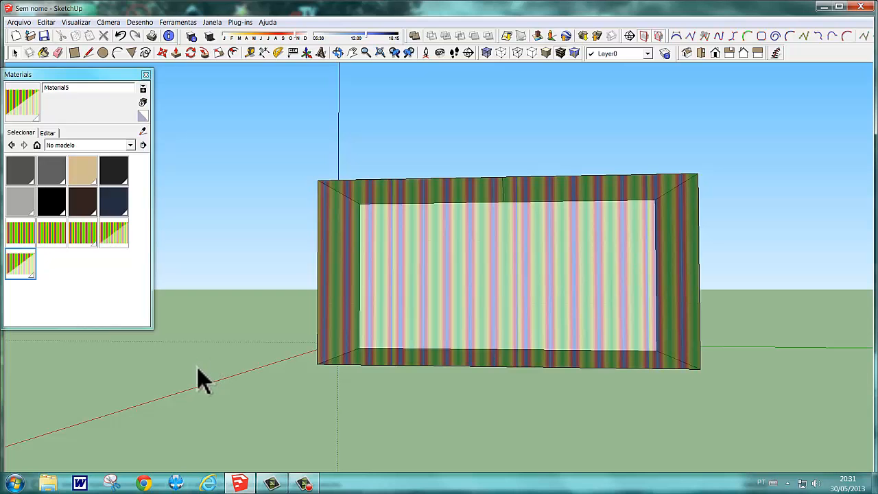
mouse_move(199, 363)
middle_down()
mouse_move(265, 390)
mouse_move(193, 388)
mouse_move(196, 369)
mouse_move(220, 383)
mouse_move(212, 389)
middle_up()
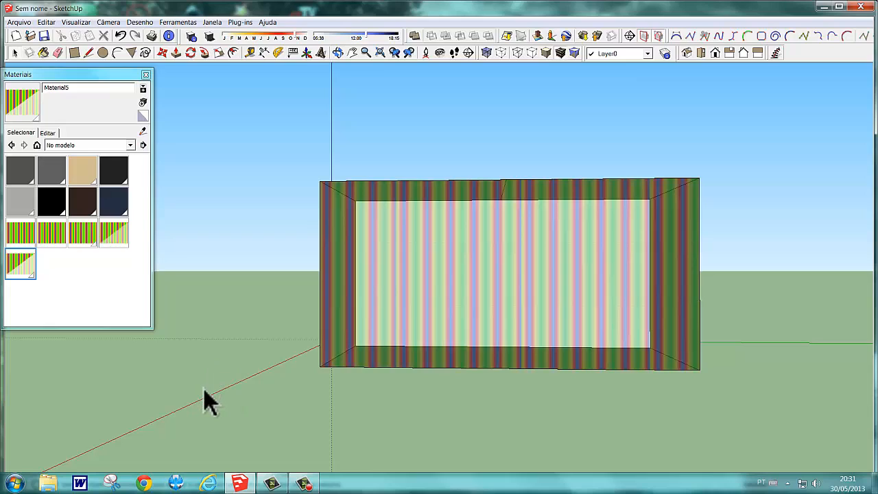